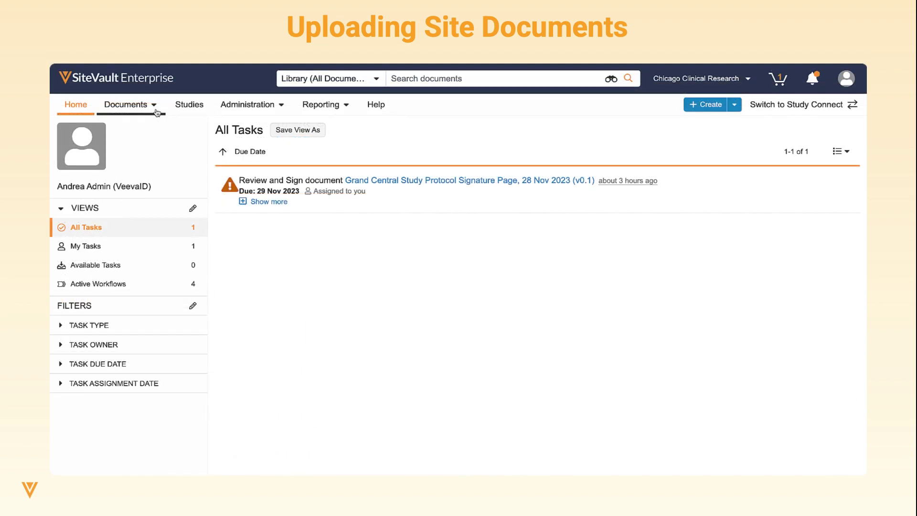
Go to the Site eBinder and expand the SOPs & Policies, Staff and Partner Organizations folders
click(157, 112)
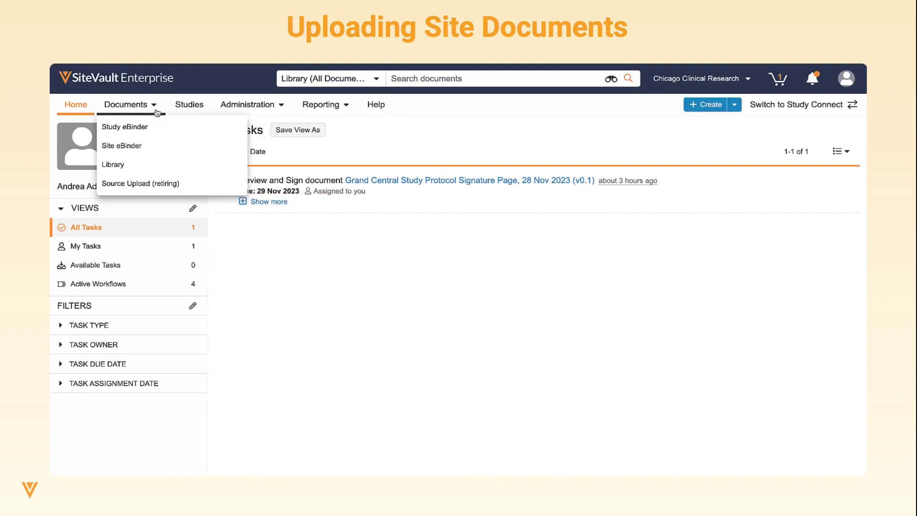
click(149, 149)
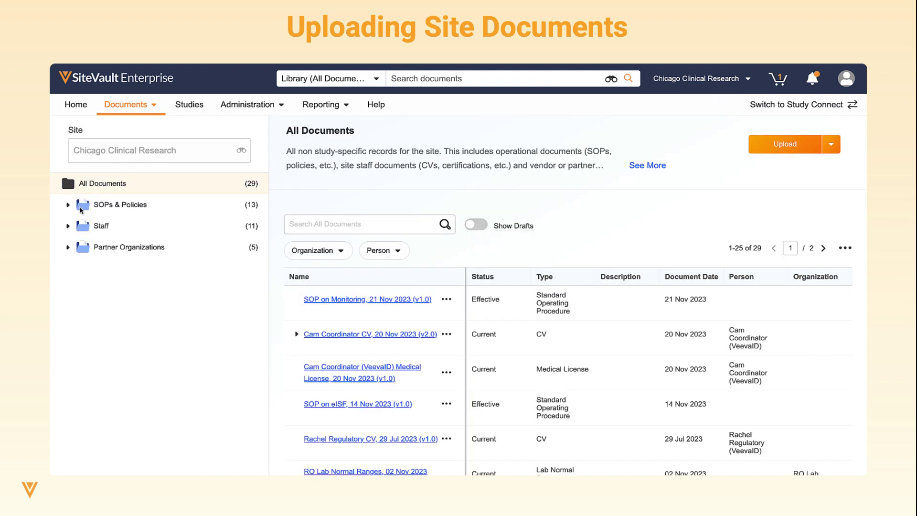
click(68, 204)
click(68, 290)
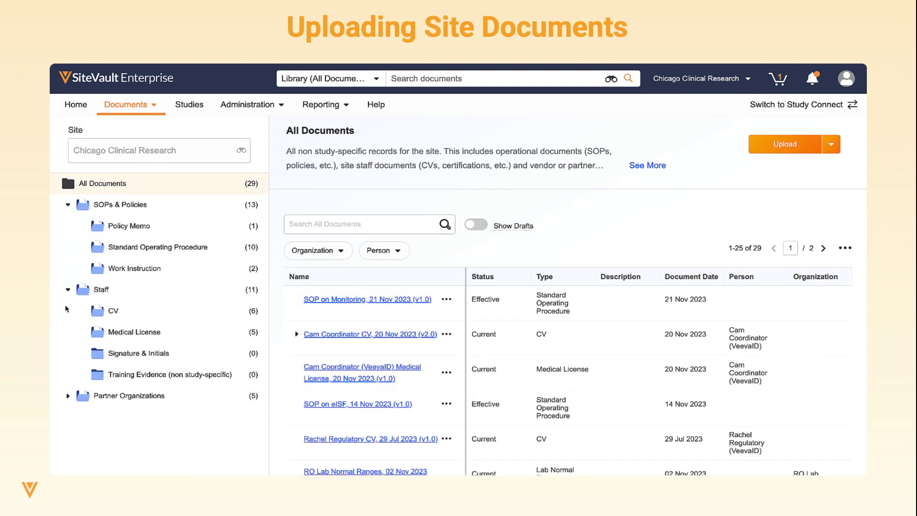
click(68, 396)
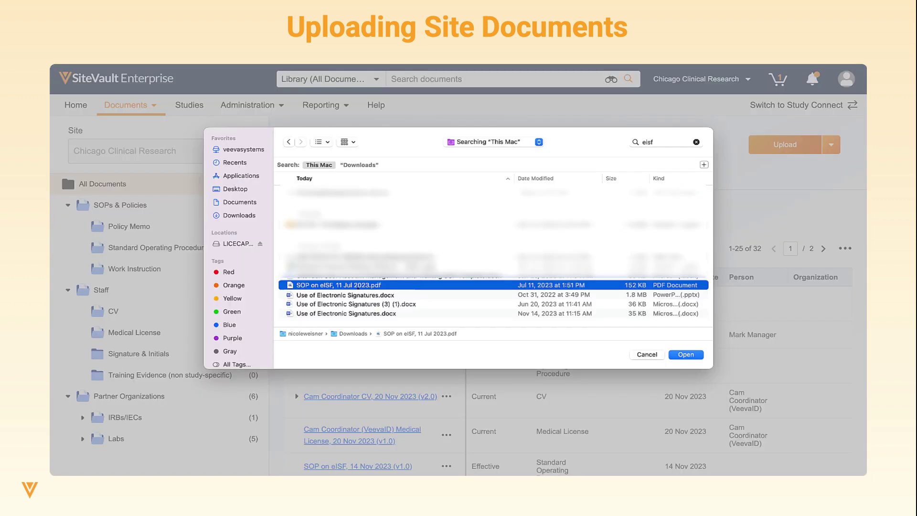
Upload 'SOP on eISF, 11 Jul 2023.pdf' and remove the extra 'Use of Electronic Signatures.docx'
double_click(358, 286)
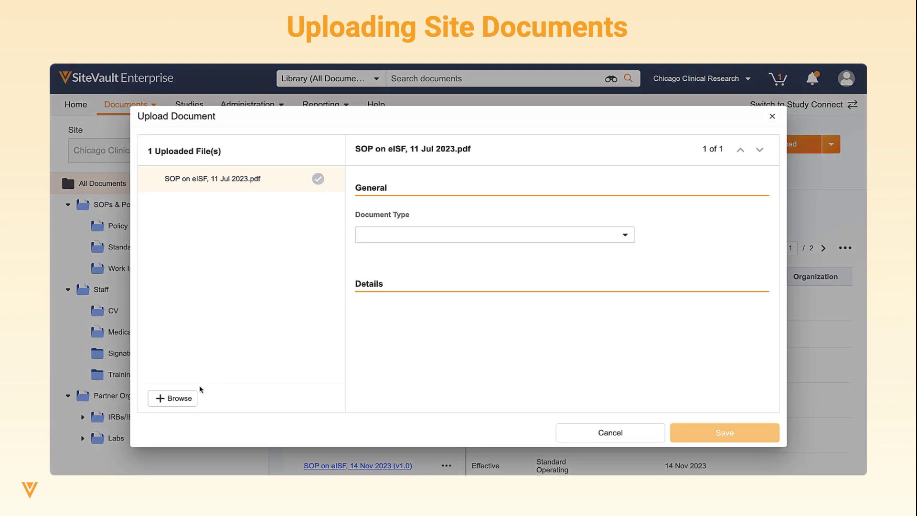
click(181, 403)
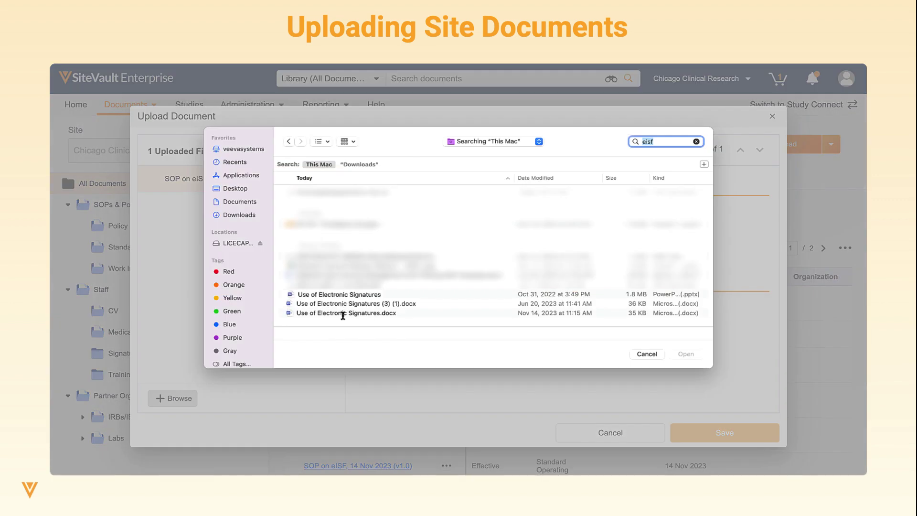
double_click(344, 314)
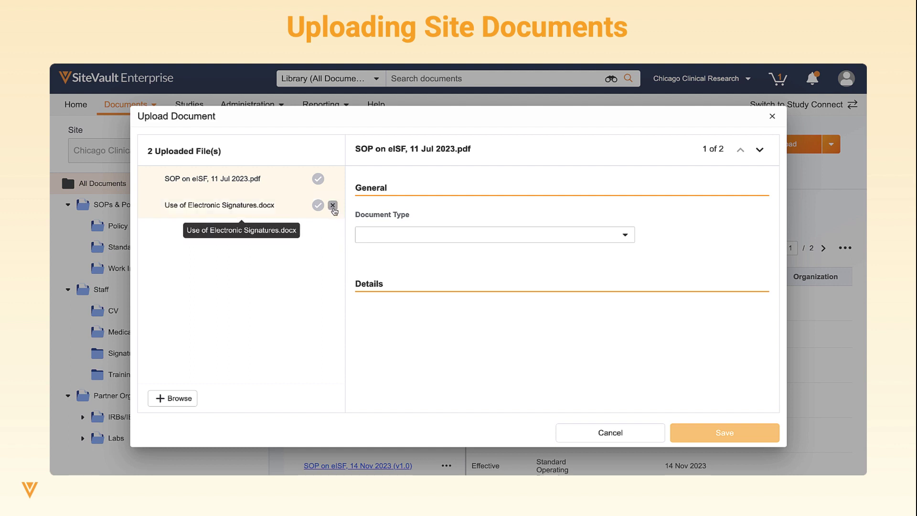
click(333, 206)
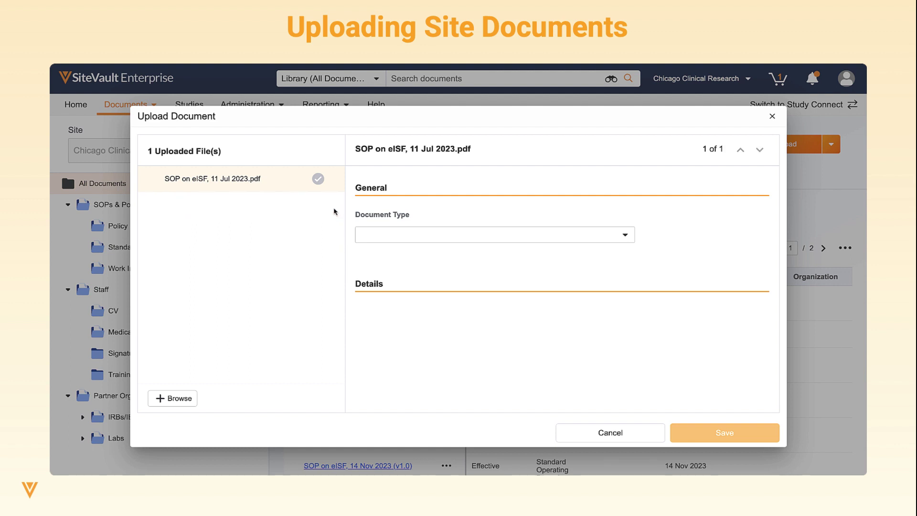
Set the document type to Standard Operating Procedure
click(380, 235)
text(sop)
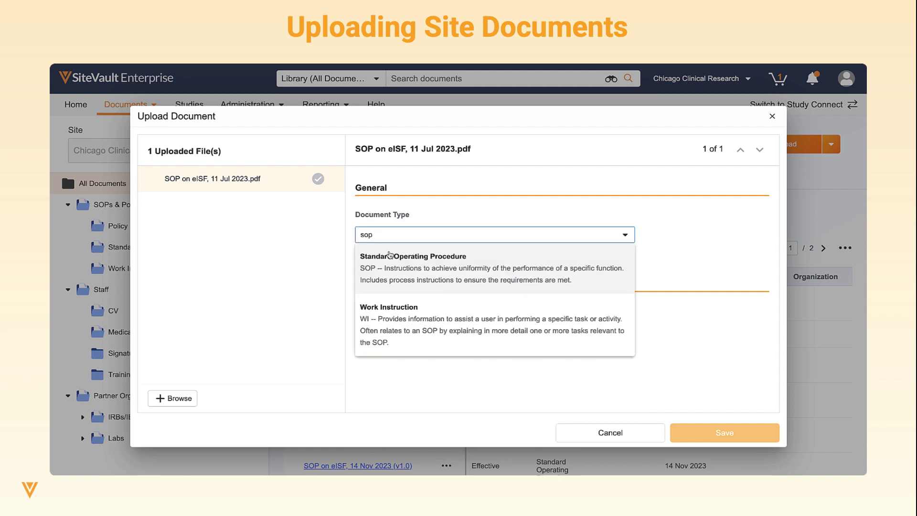
click(397, 259)
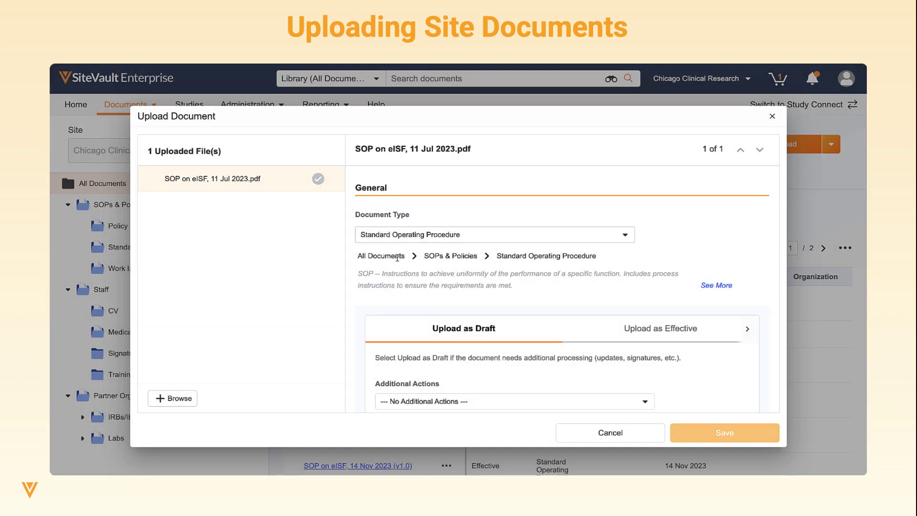
Set the additional action to Send for eSignature Approval
scroll(397, 258, down, 2)
click(510, 304)
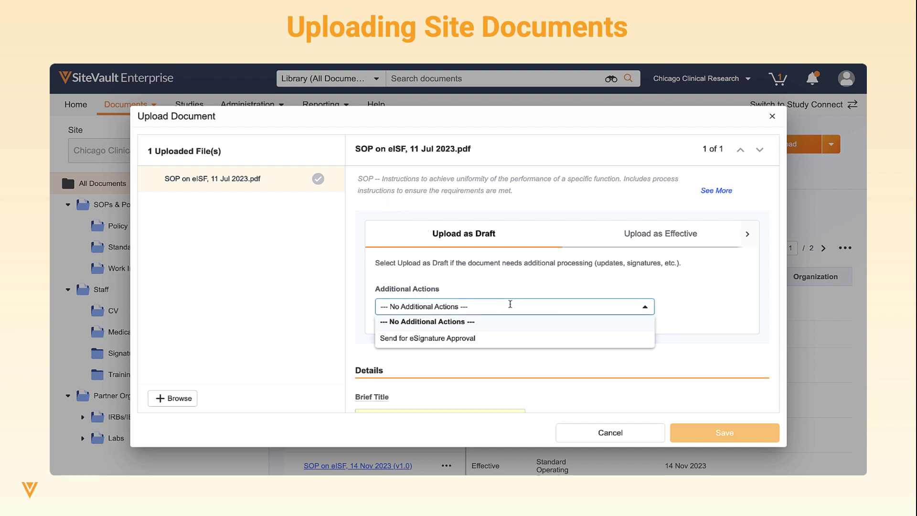
click(506, 342)
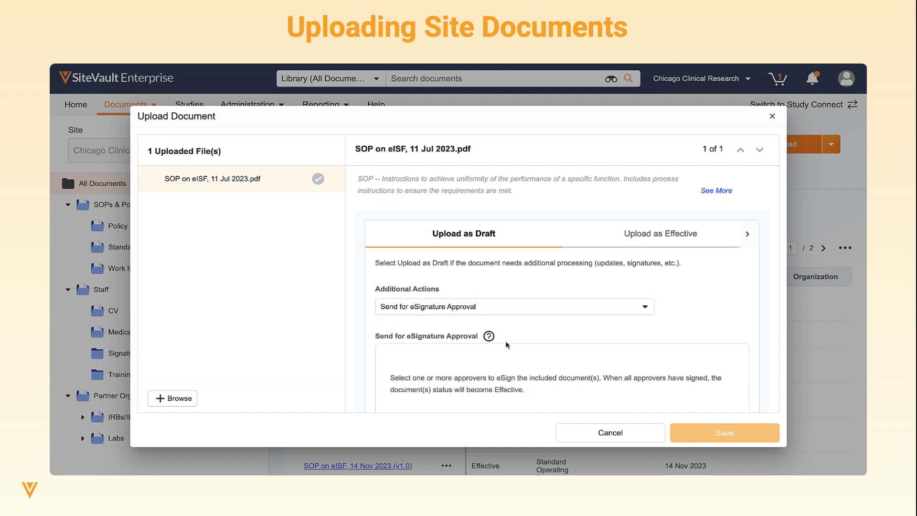
scroll(507, 345, down, 2)
scroll(508, 345, down, 5)
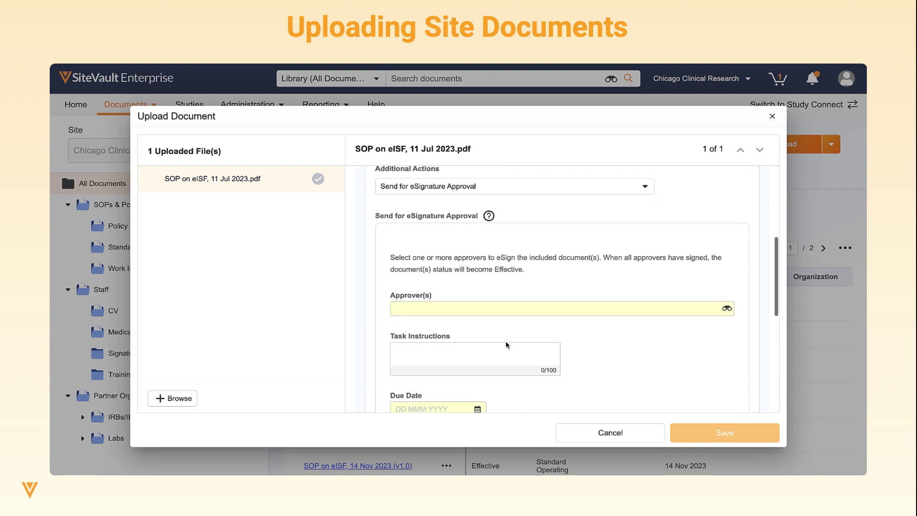
scroll(507, 345, down, 1)
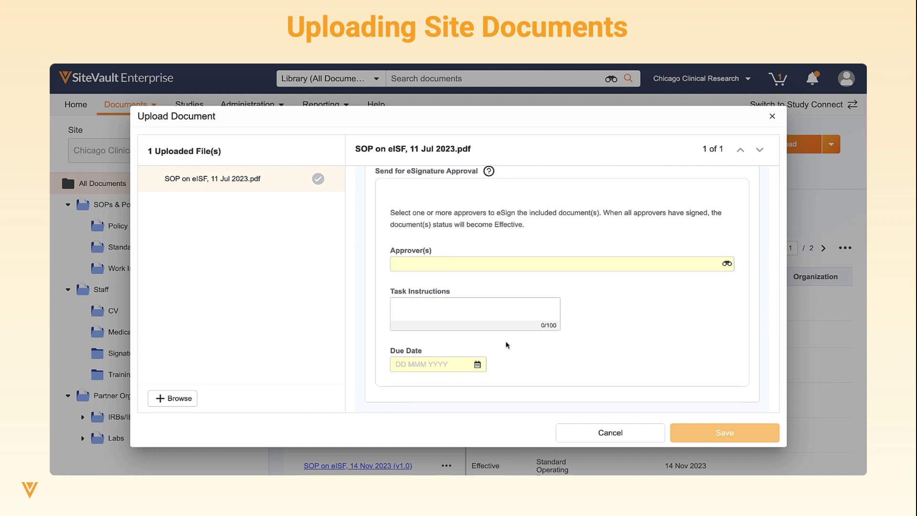
scroll(507, 345, up, 7)
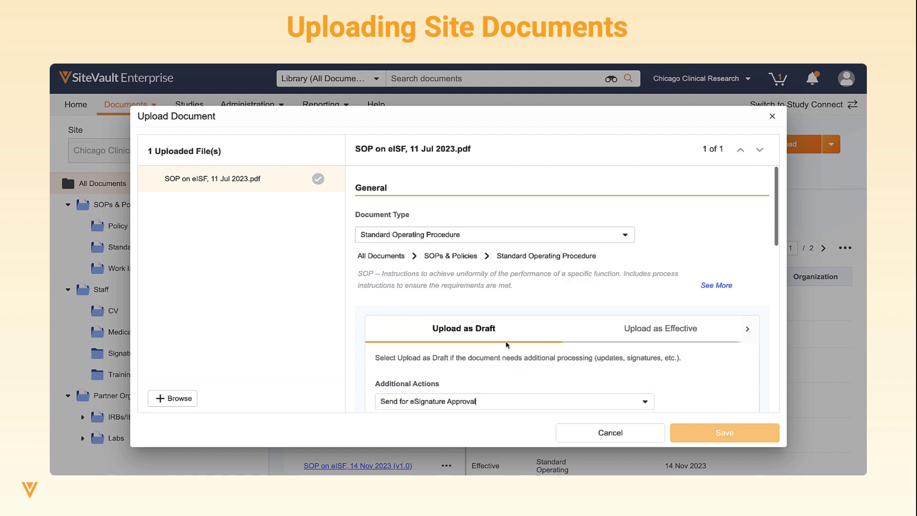
Switch the upload to Effective with no additional actions
click(617, 335)
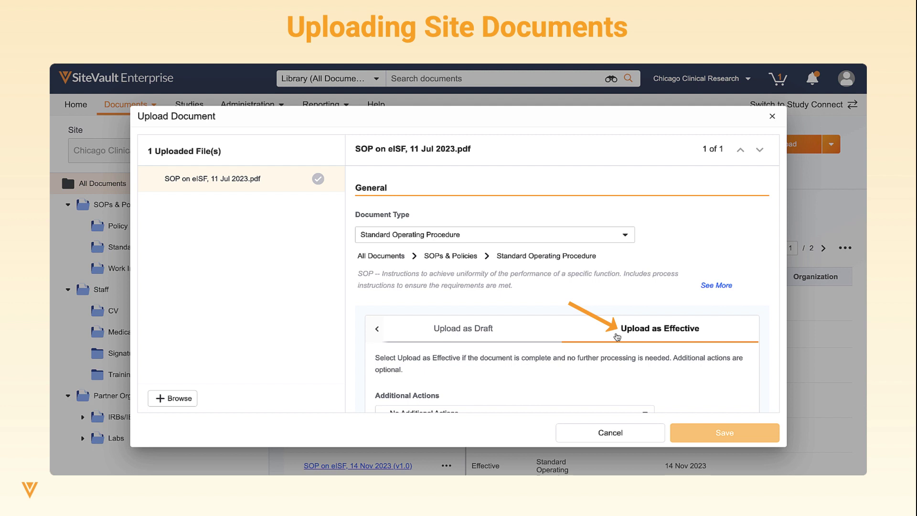
scroll(617, 337, down, 1)
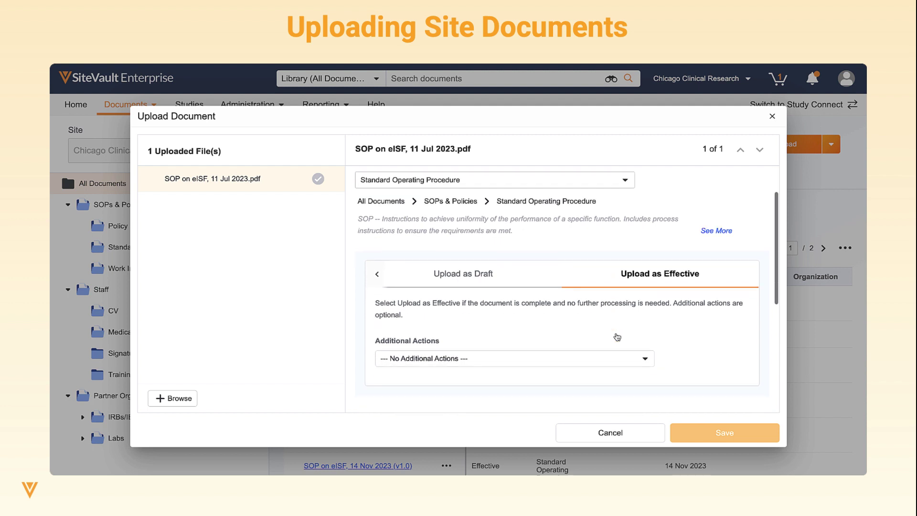
click(618, 358)
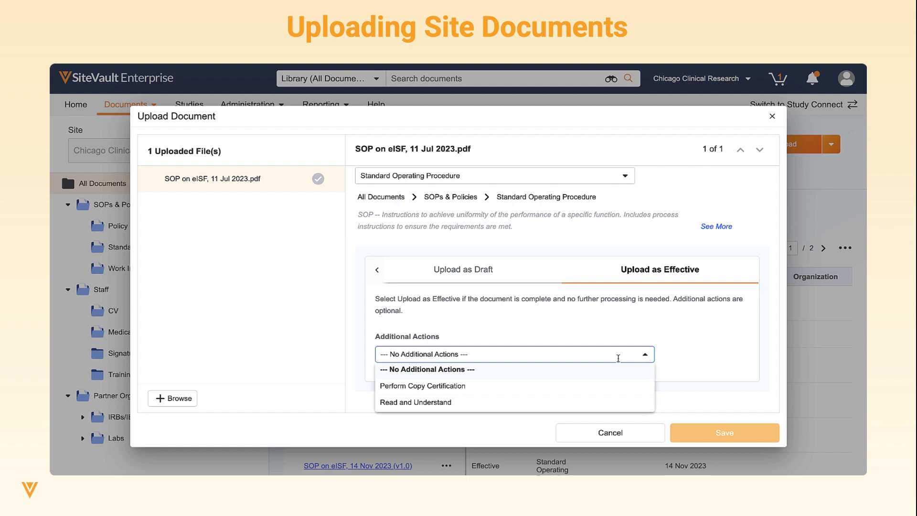
click(717, 372)
scroll(716, 372, down, 3)
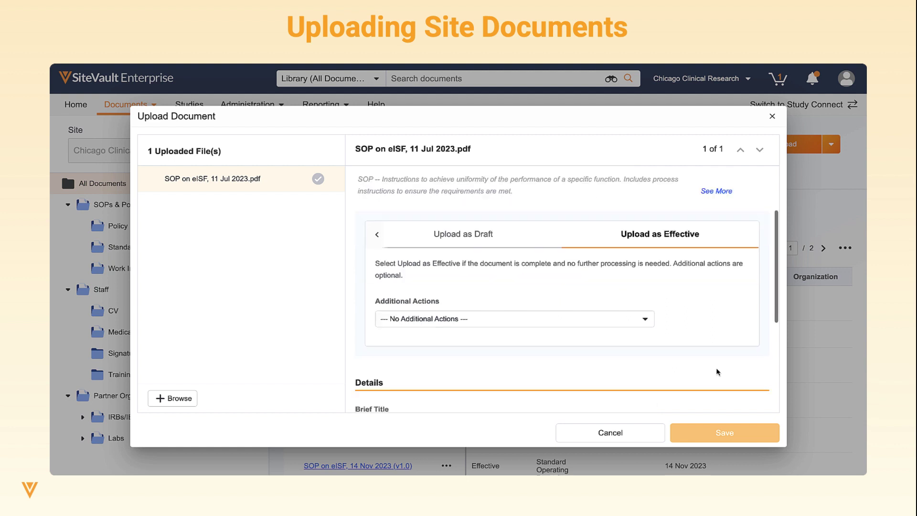
Enter brief title 'eISF' and description 'SOP on eISF'
click(481, 338)
text(eISF)
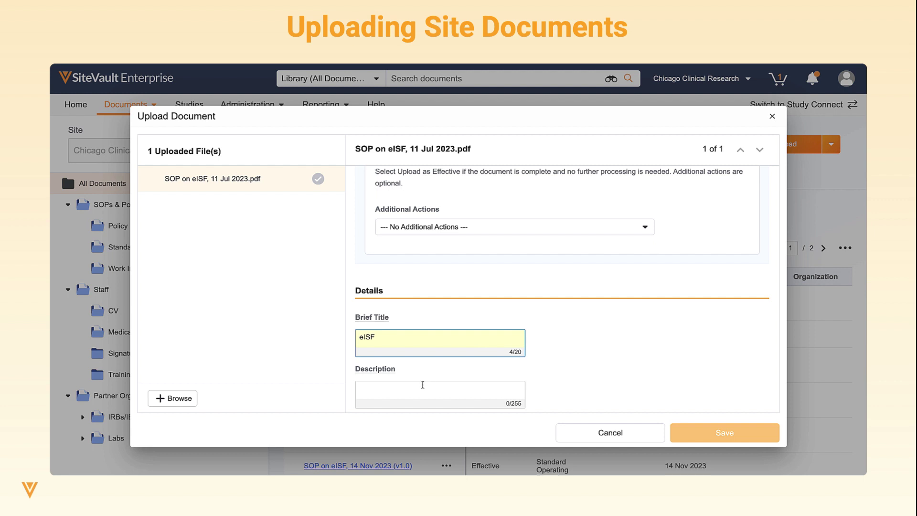
click(422, 384)
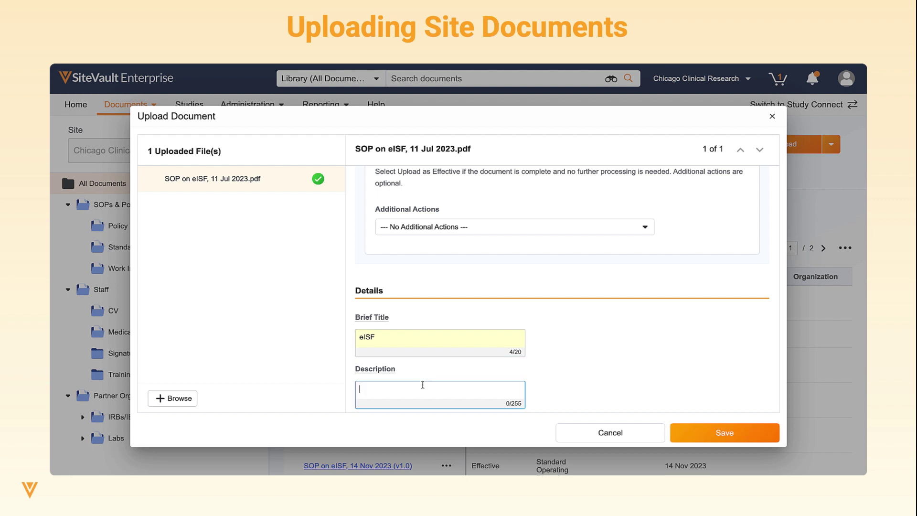
text(SOP on eISF)
Set the document date to 11 Jul 2023 and save the upload
scroll(564, 286, down, 3)
click(418, 375)
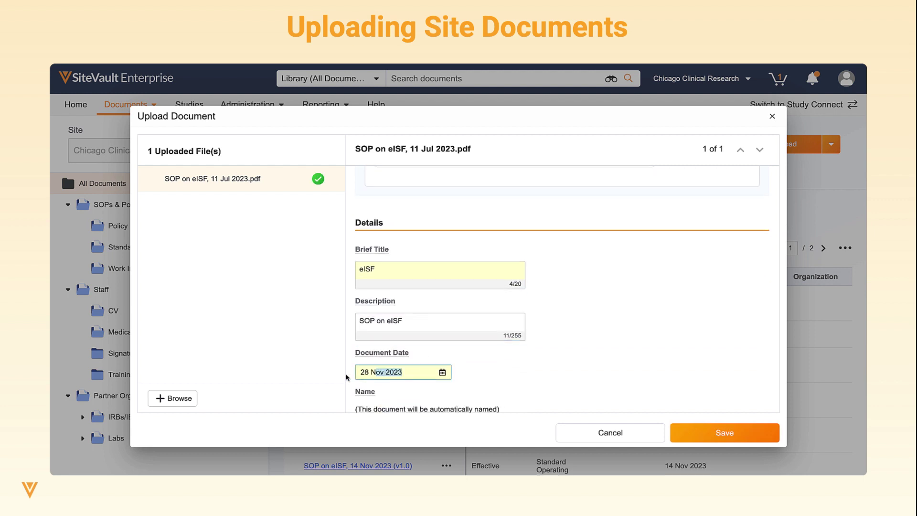
text(11 Ju)
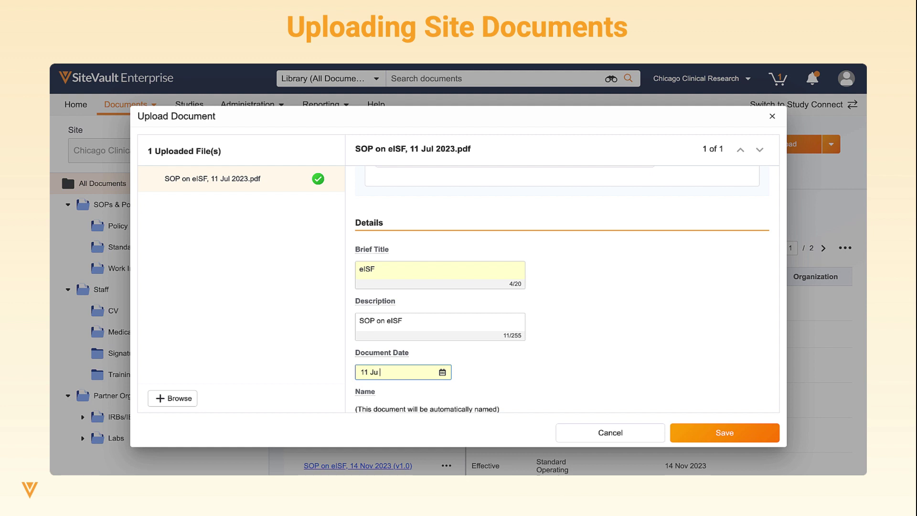
text(l 2023)
click(477, 375)
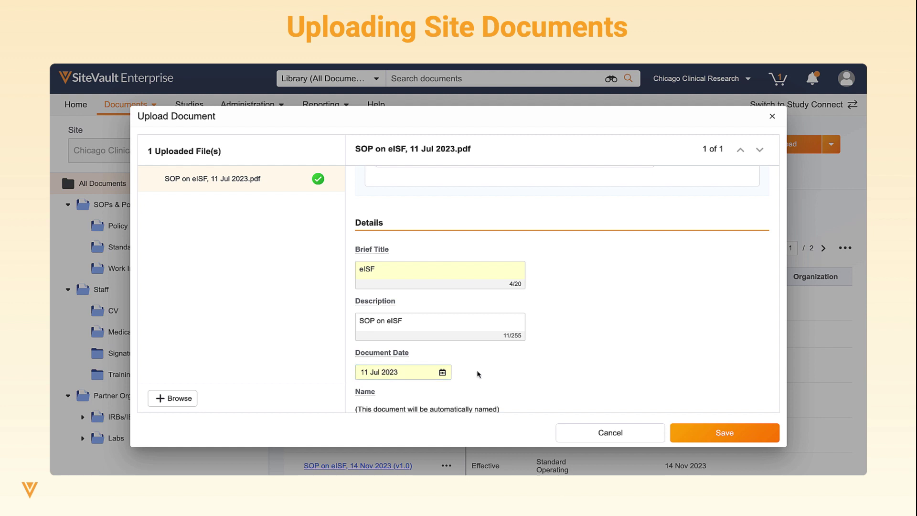
scroll(478, 375, down, 1)
click(708, 432)
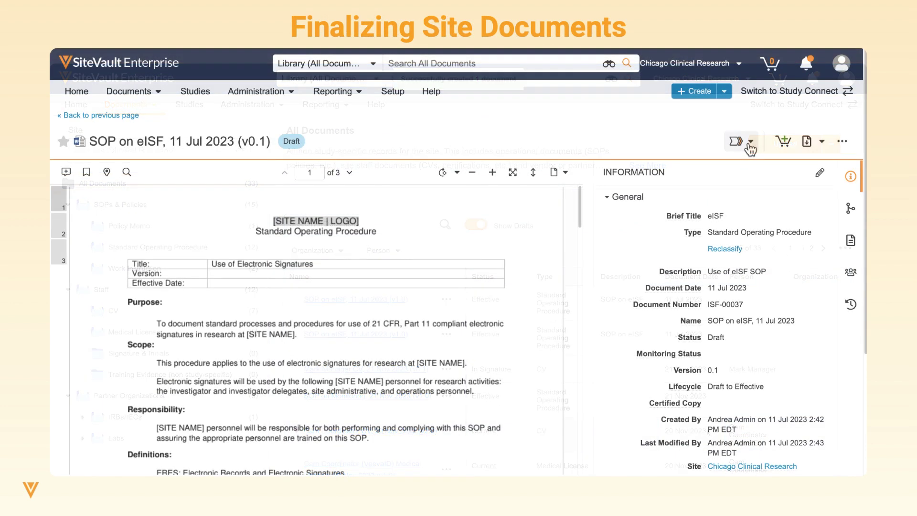
Send the draft for eSignature approval to the manager with note 'Please approve ASAP', due 13 Jul 2023
click(749, 142)
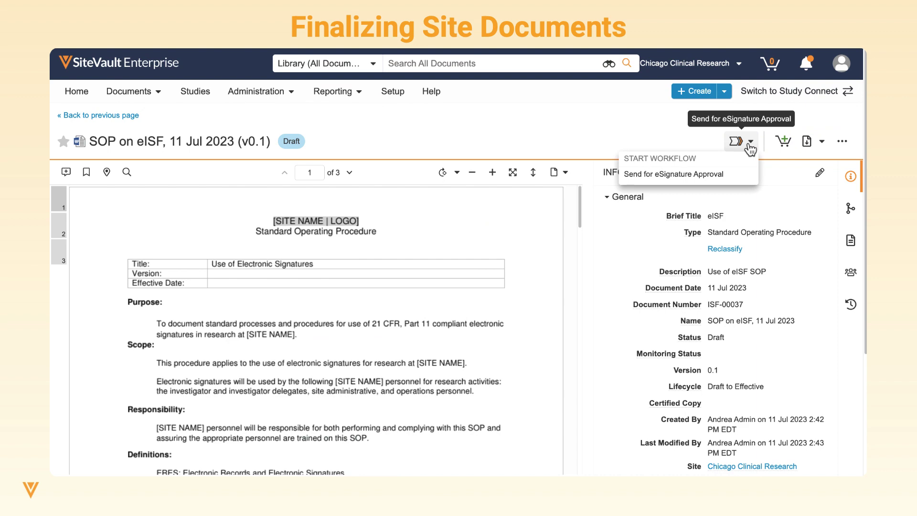
click(735, 182)
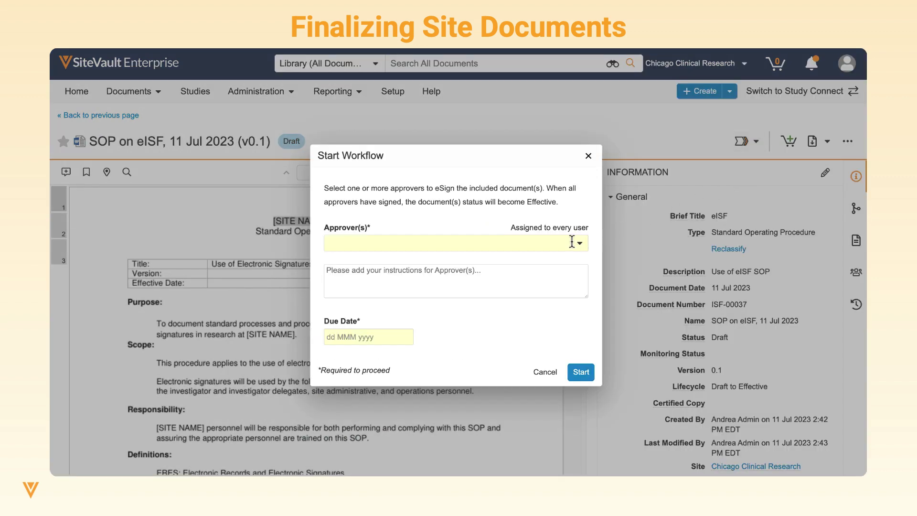
click(573, 242)
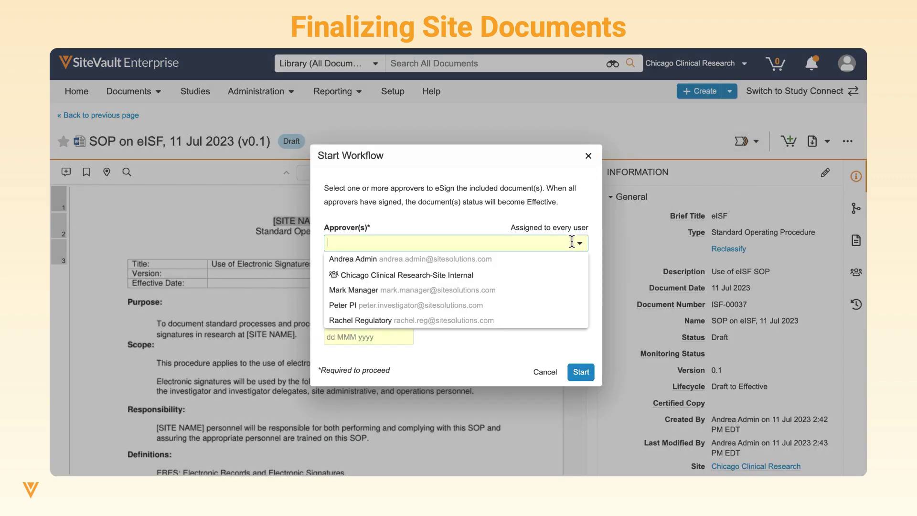
click(557, 295)
click(556, 289)
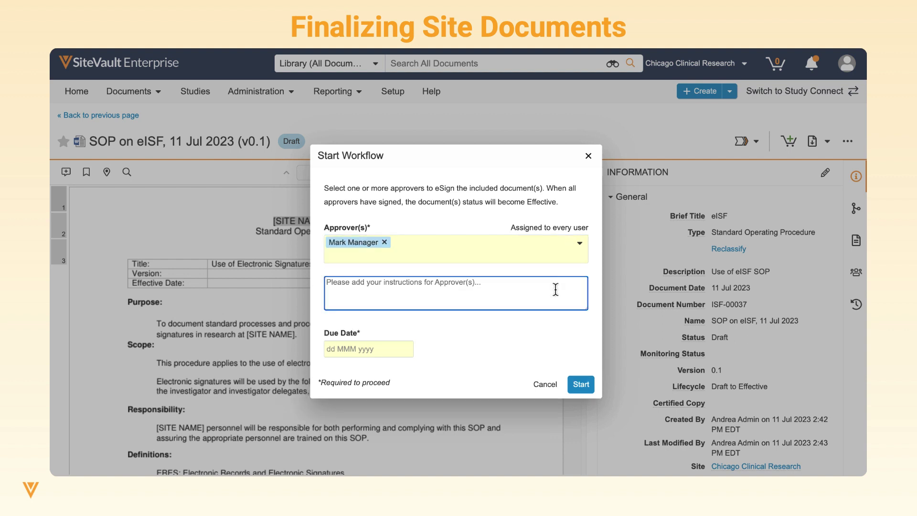
text(Please approve ASAP)
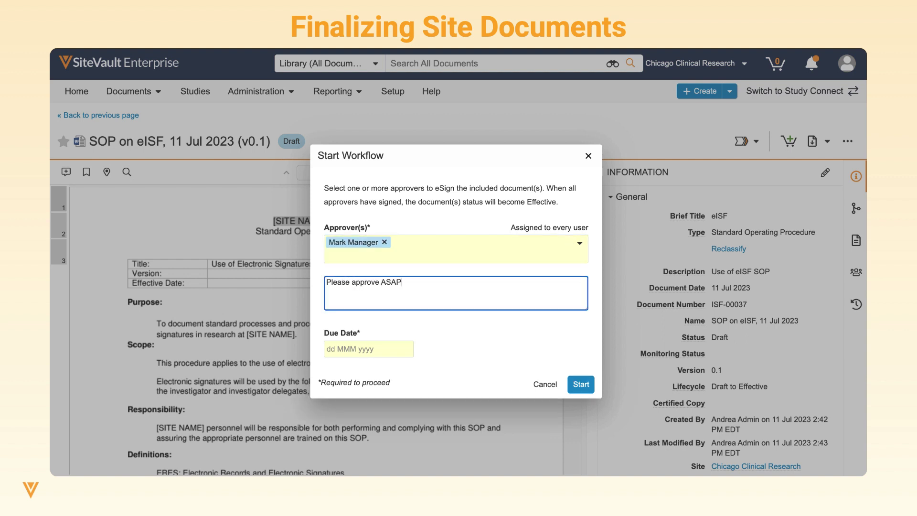
click(407, 349)
click(416, 277)
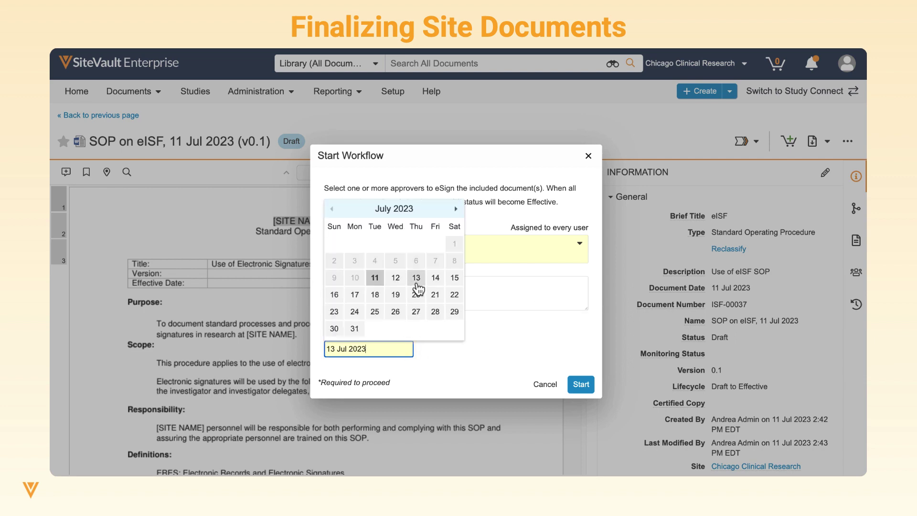
click(579, 385)
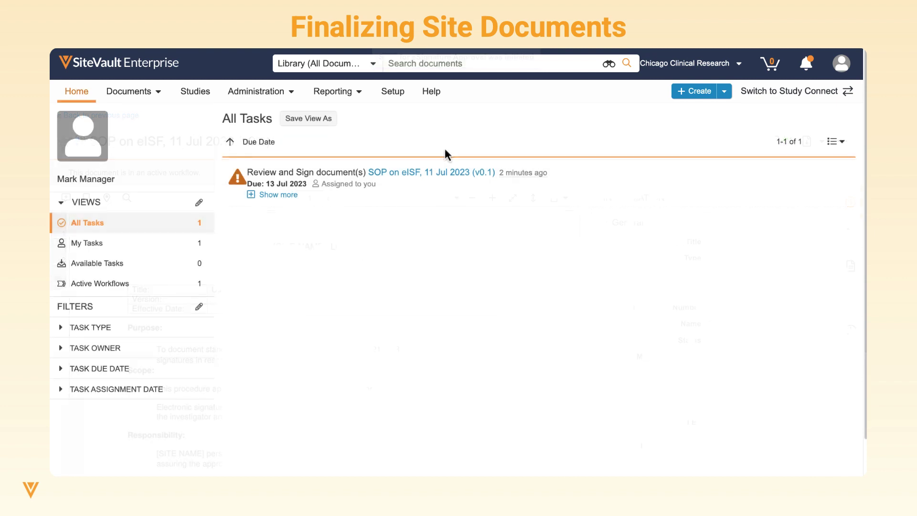
Approve the SOP from the review task, signing with the manager's user name and password
click(437, 175)
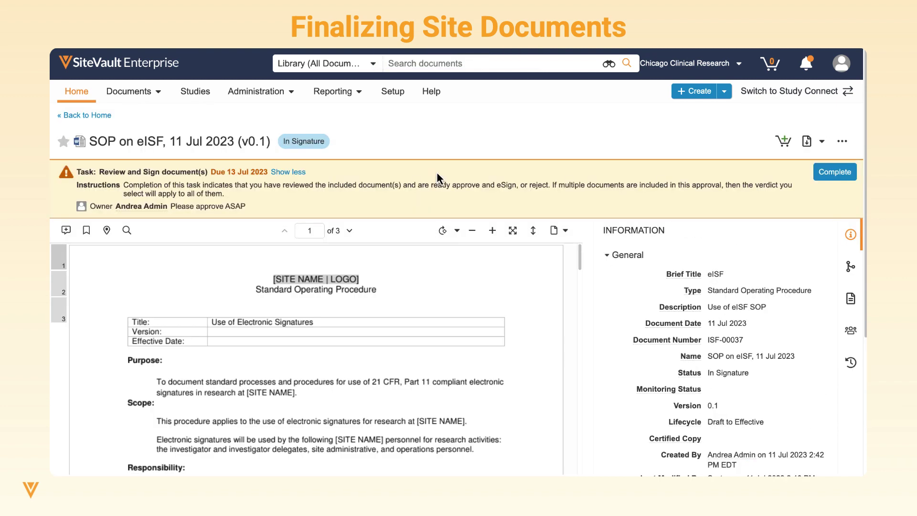
click(831, 173)
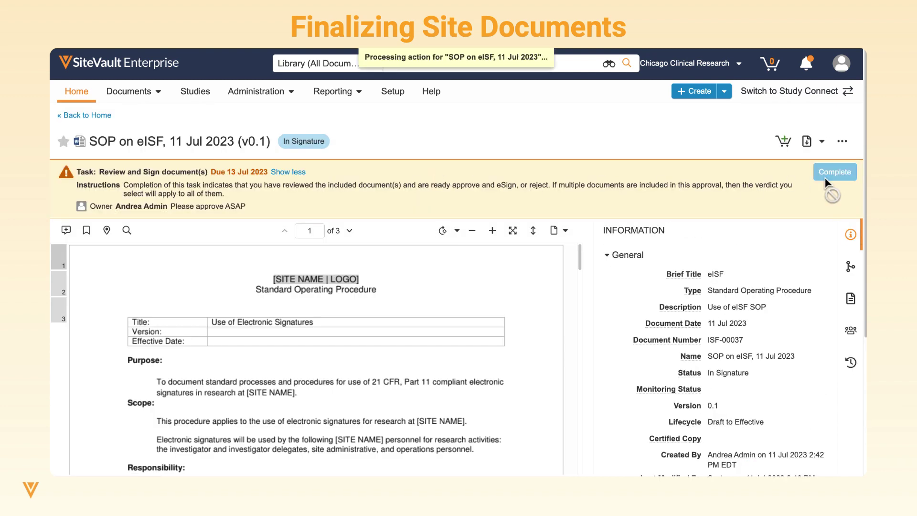
click(347, 338)
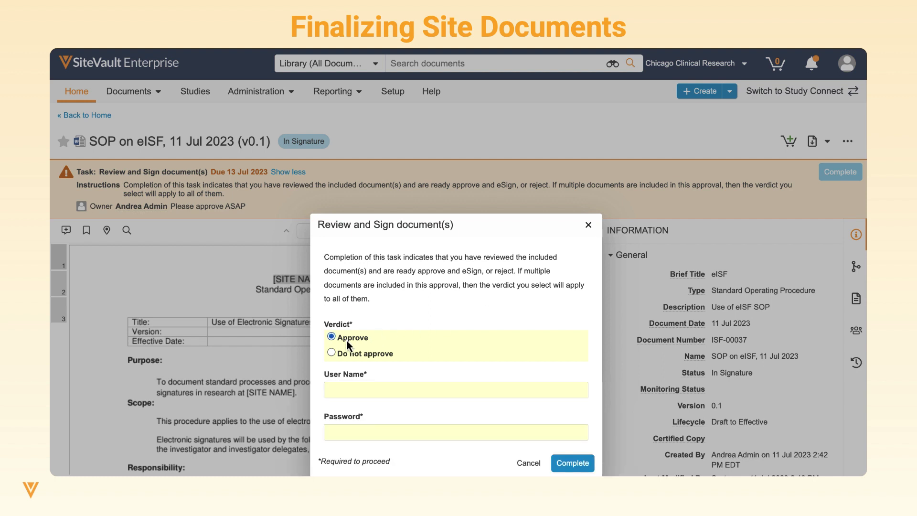
click(361, 392)
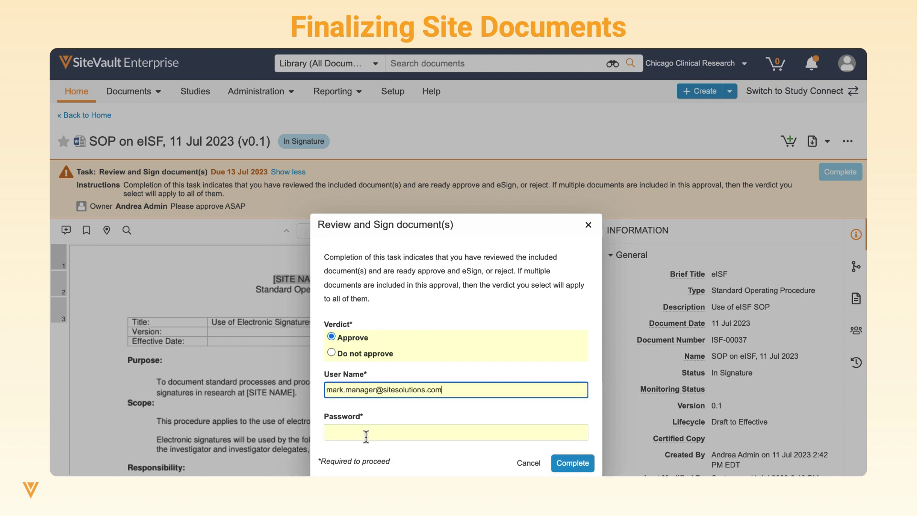
click(366, 433)
text(•••••••••••)
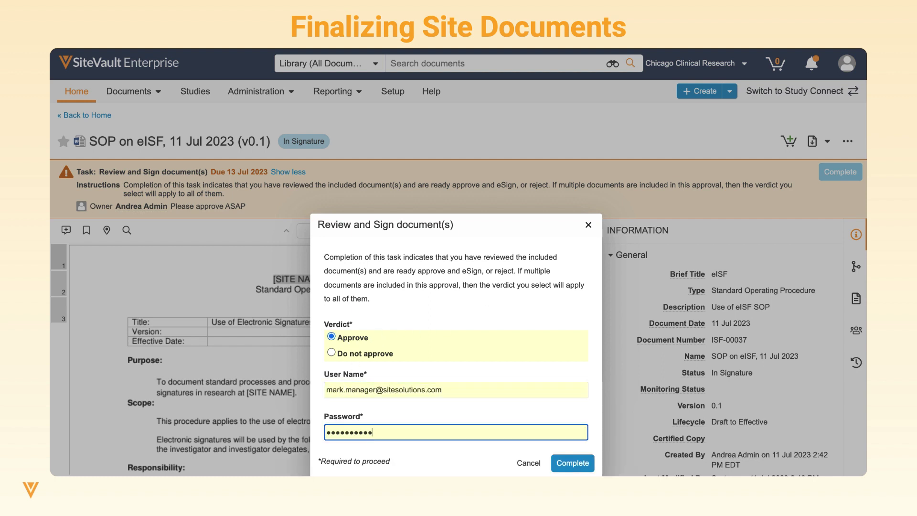
click(572, 463)
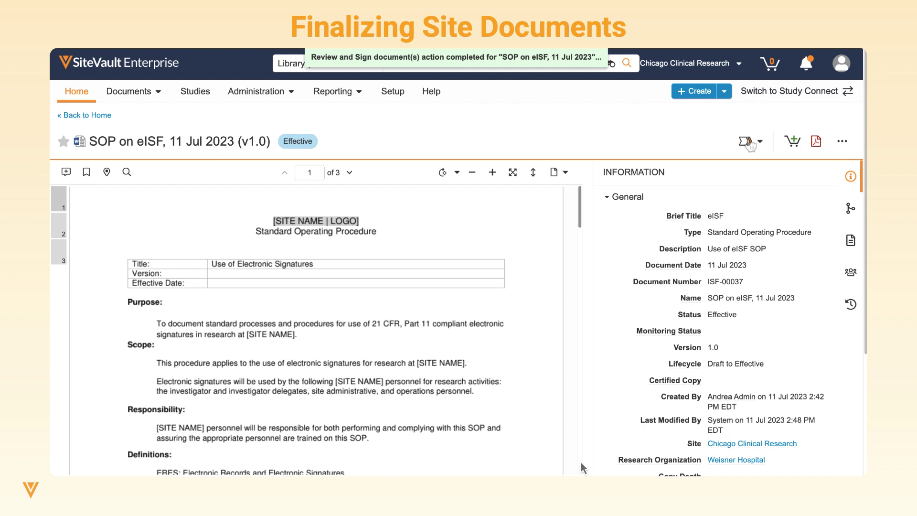
Start Read and Understand for the Site Internal group with note 'Please review ASAP', due 17 Jul 2023
click(747, 143)
click(740, 175)
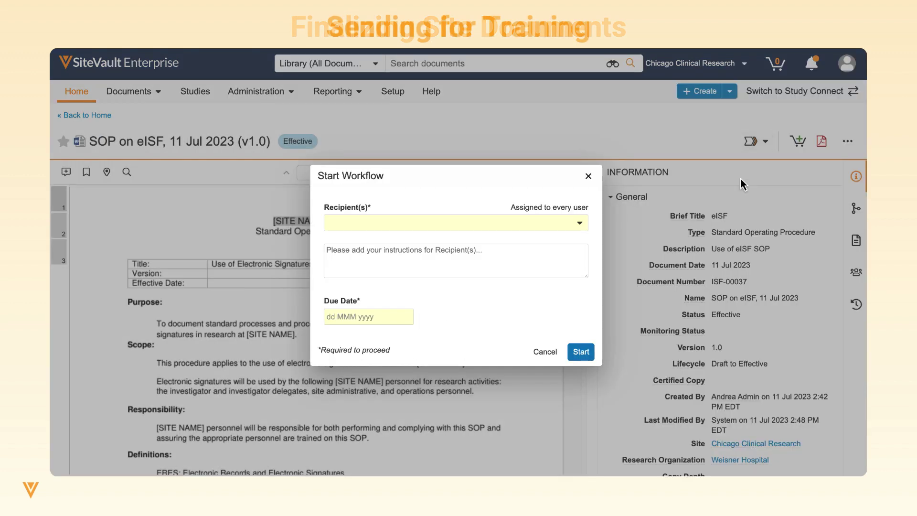
click(539, 224)
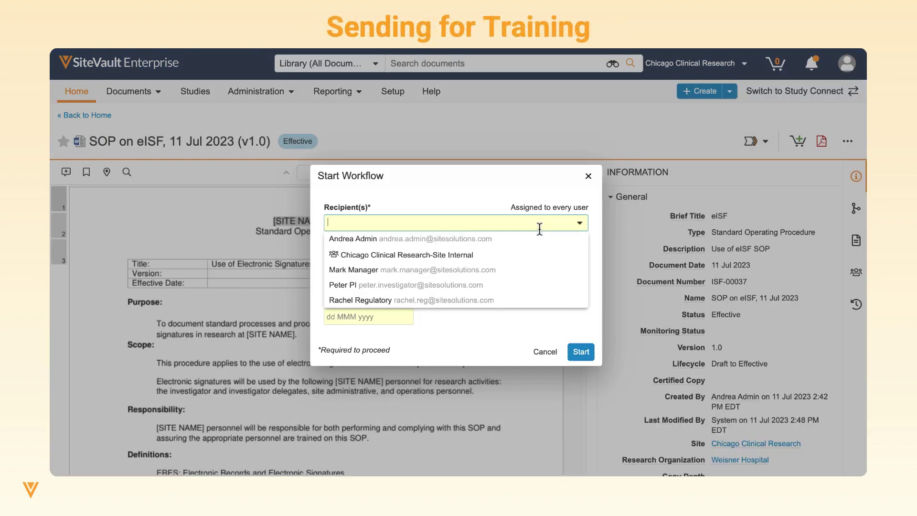
click(522, 255)
mouse_move(452, 230)
key(Tab)
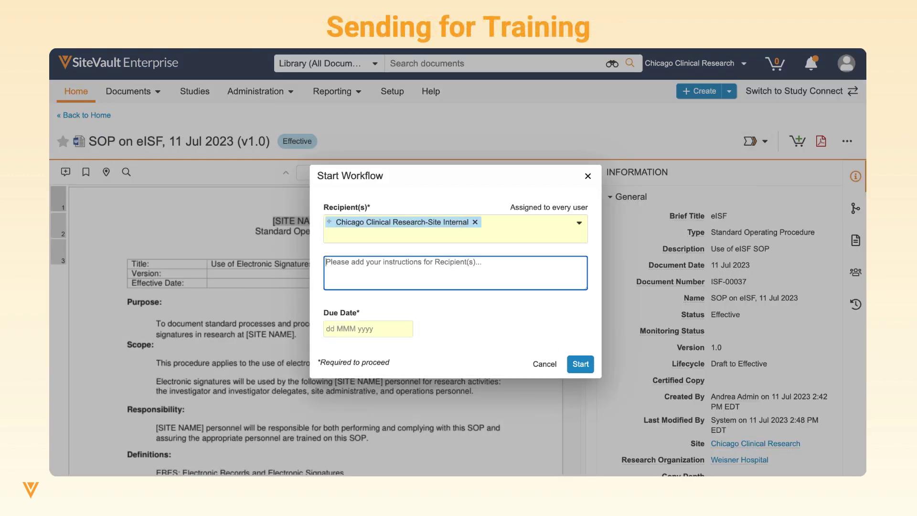
text(Please review ASAP)
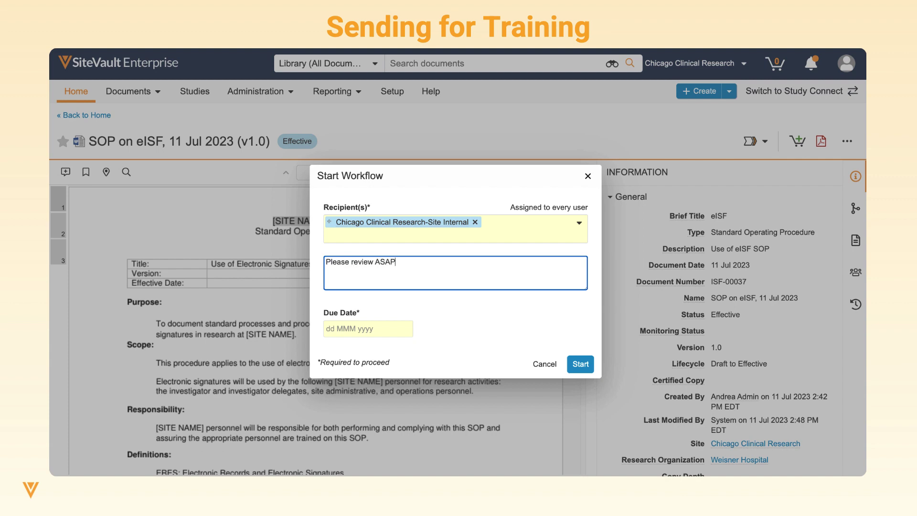
click(390, 330)
text(17 Jul 2023)
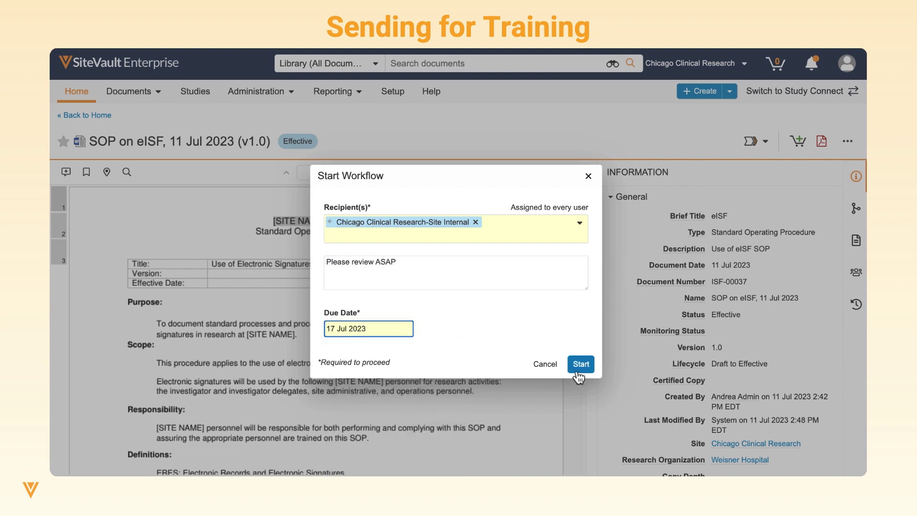
click(579, 368)
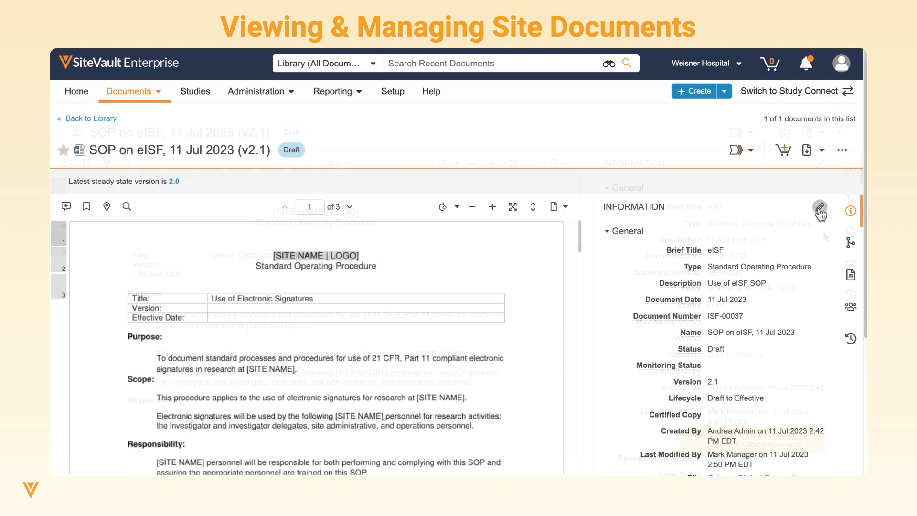
Switch the v2.1 draft's Information panel into edit mode
click(820, 202)
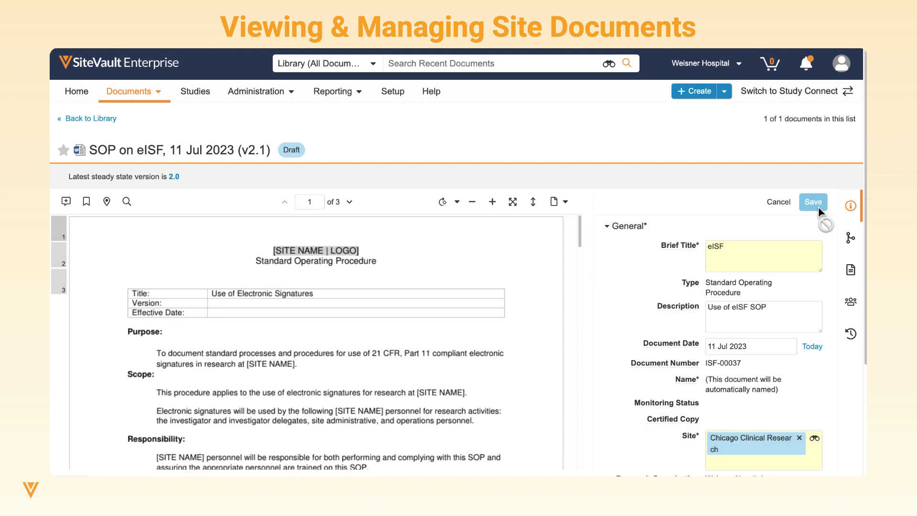